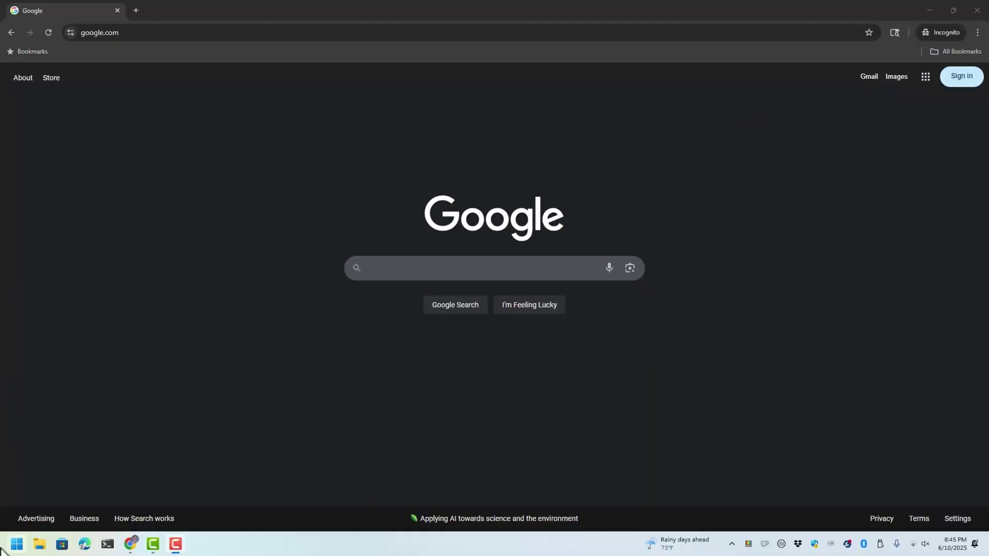
# Open Device Manager from the Start button's right-click menu to see the USB Controller under Other devices
pyautogui.rightClick(15, 546)
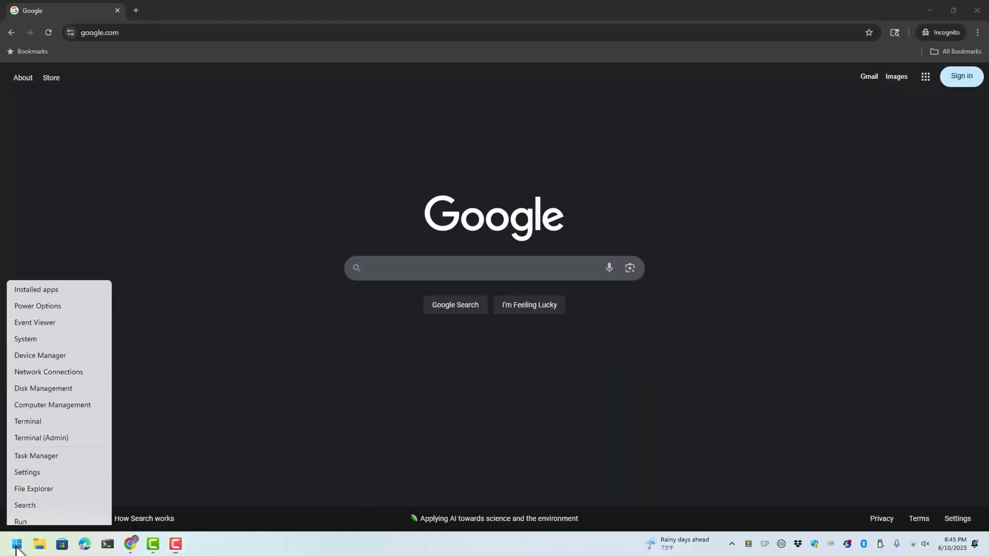
pyautogui.click(176, 164)
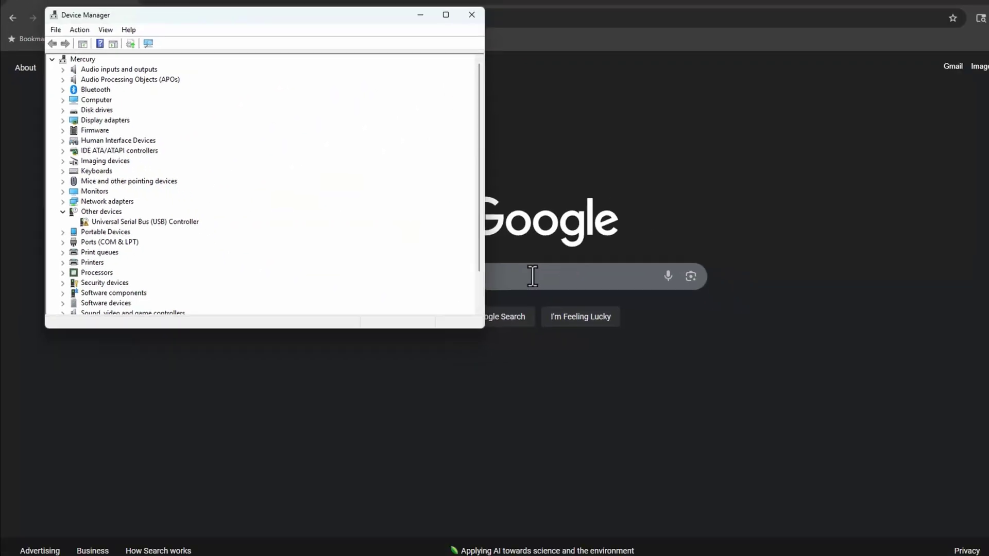
# Search Google for 'gigabyte gc-maple' to find the GC-MAPLE RIDGE (rev. 1.0) product page
pyautogui.click(533, 276)
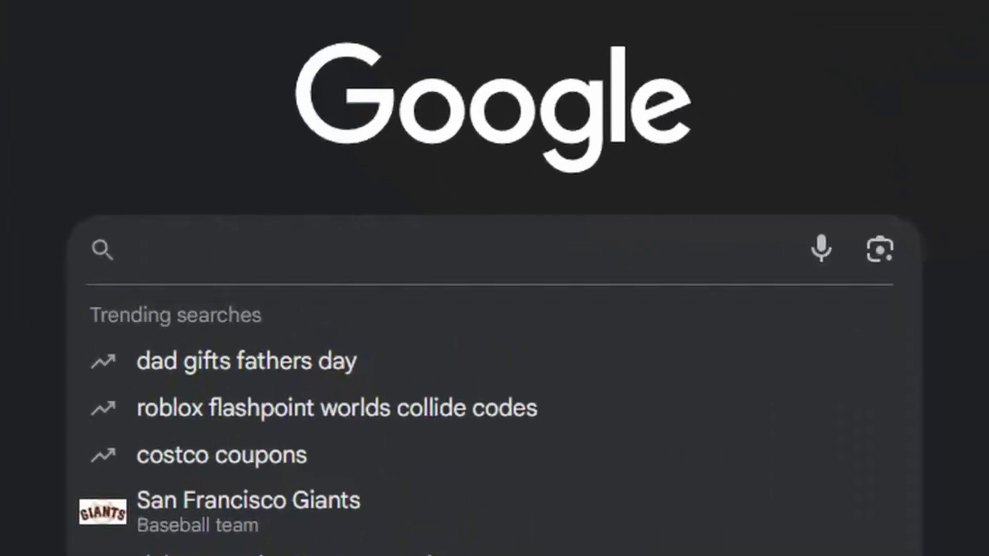
pyautogui.write('gigabyt')
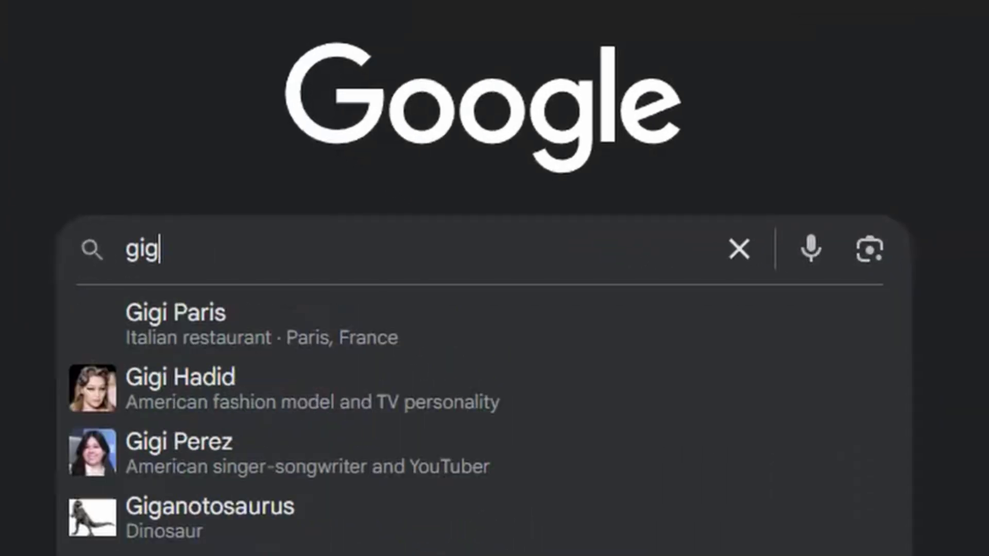
pyautogui.write('e gc-p')
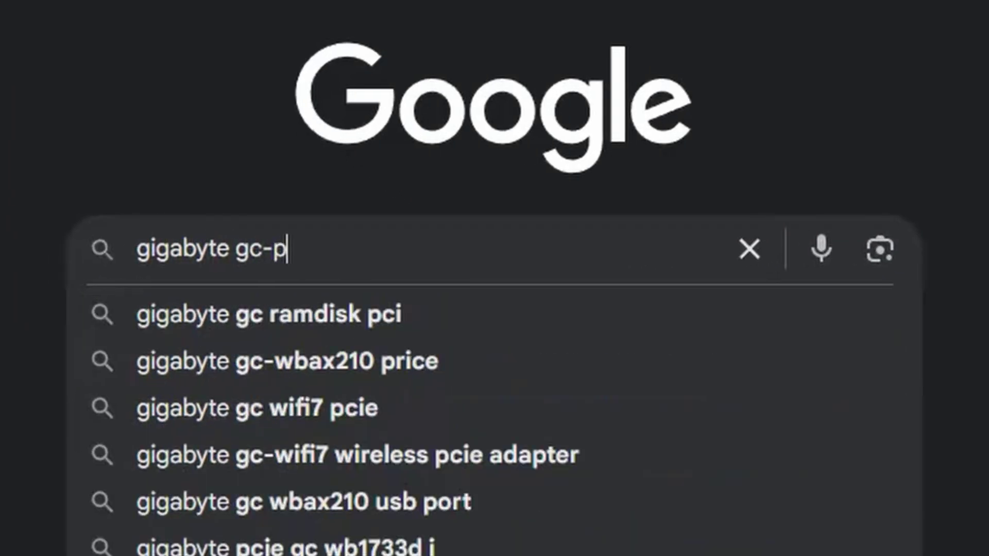
pyautogui.press('BackSpace')
pyautogui.write('maple')
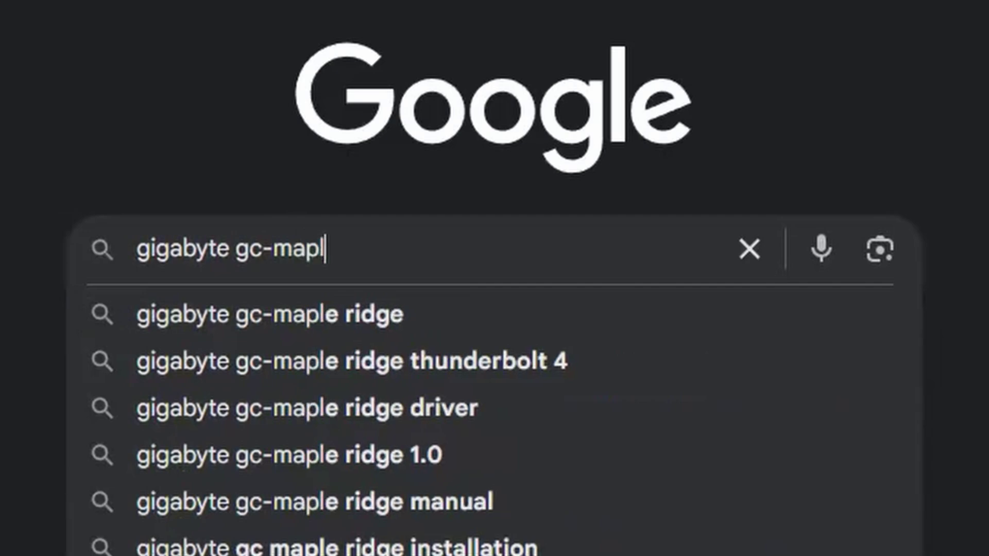
pyautogui.press('Return')
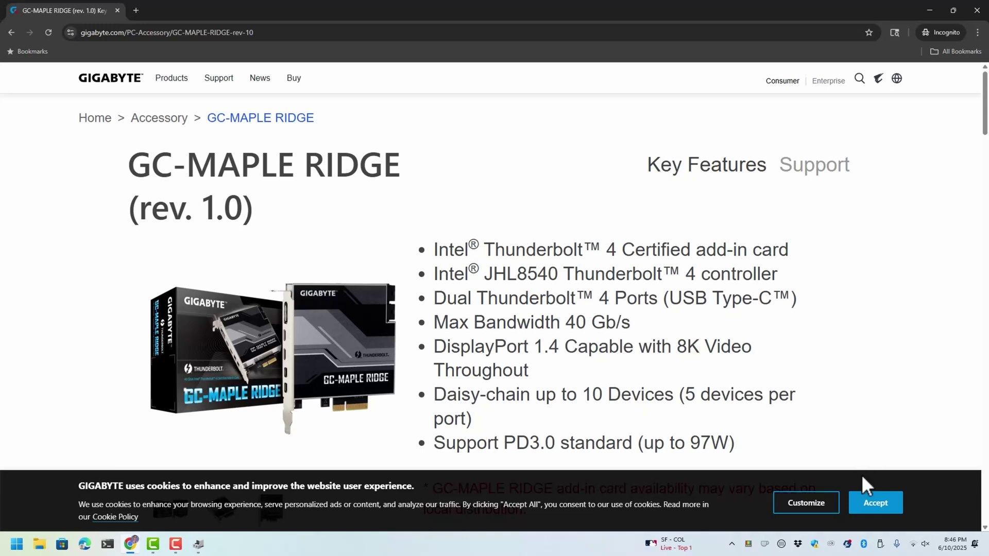
# Accept the site's cookies and open the GC-MAPLE RIDGE support downloads
pyautogui.click(876, 504)
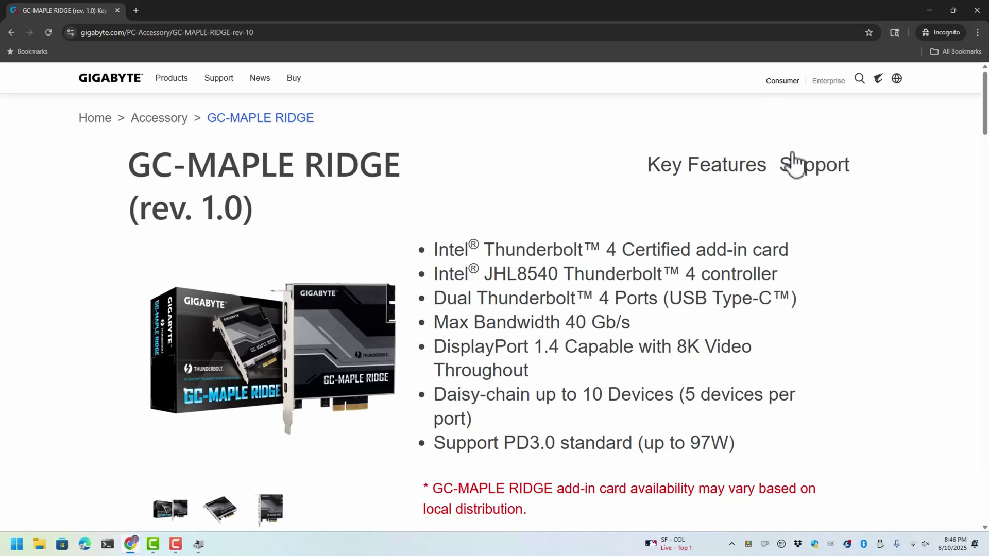
pyautogui.click(812, 168)
pyautogui.rightClick(812, 168)
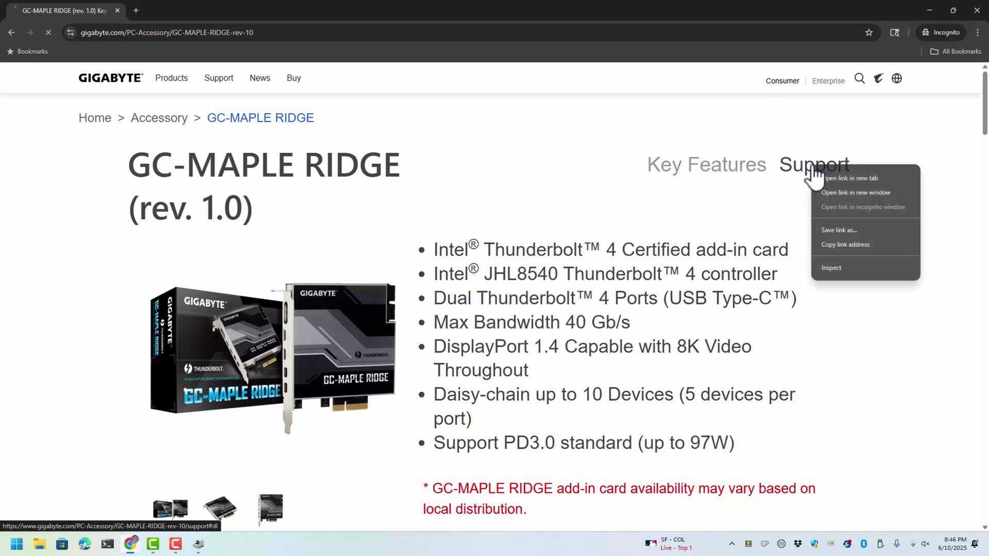
pyautogui.click(458, 249)
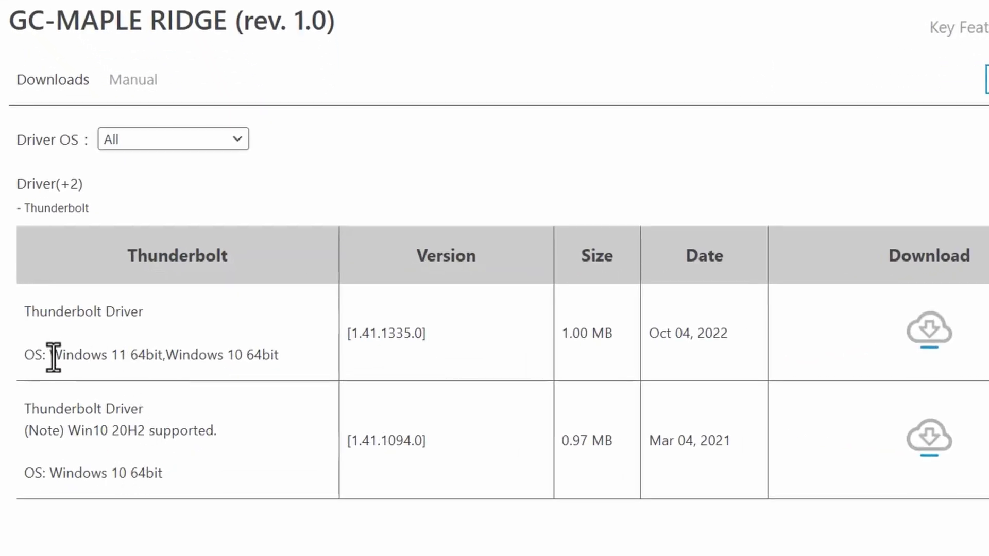
# Highlight the supported operating systems listed for the newest Thunderbolt driver
pyautogui.moveTo(54, 356); pyautogui.dragTo(344, 348)
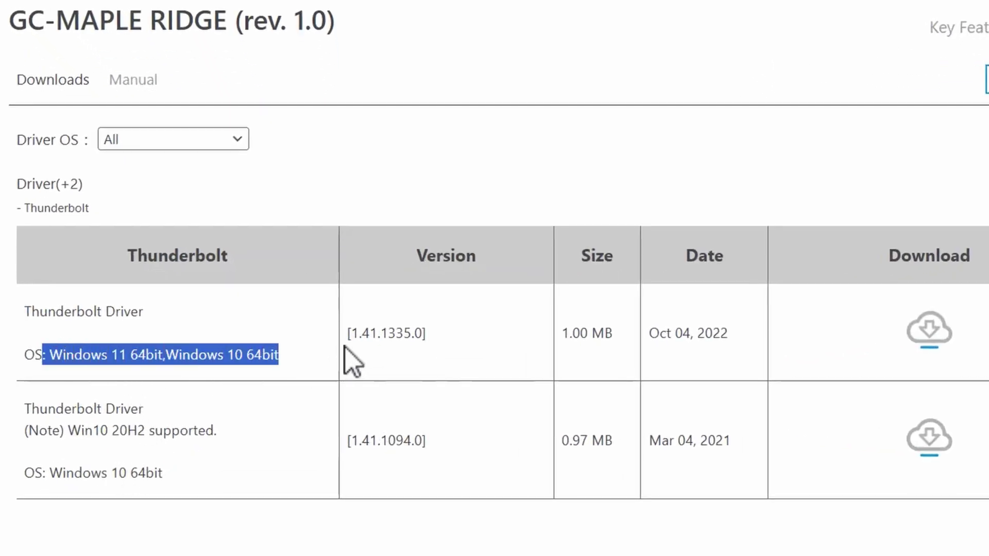
pyautogui.click(188, 425)
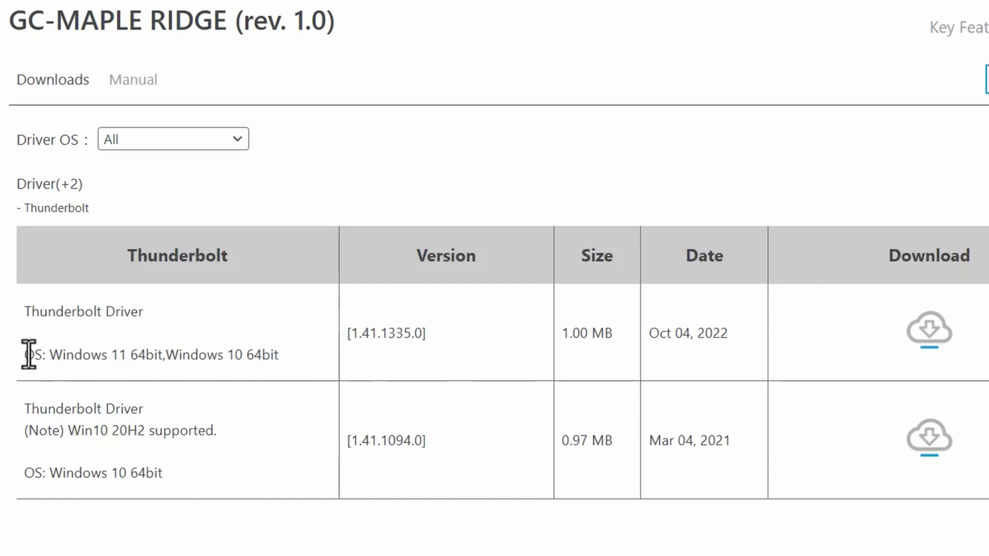
pyautogui.moveTo(27, 355); pyautogui.dragTo(280, 349)
pyautogui.click(298, 353)
# Download the Thunderbolt Driver 1.41.1335.0 zip to Downloads and open it
pyautogui.click(927, 332)
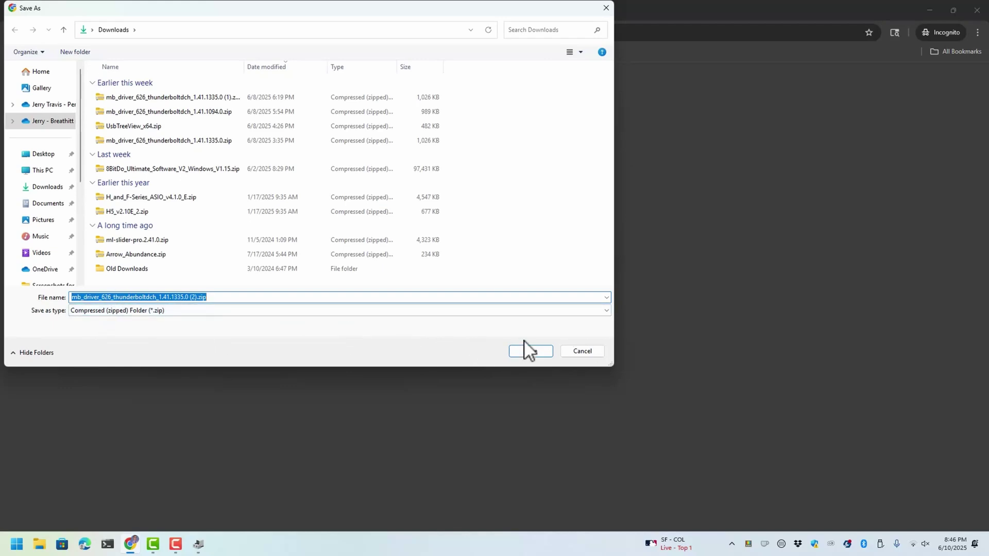
pyautogui.click(532, 351)
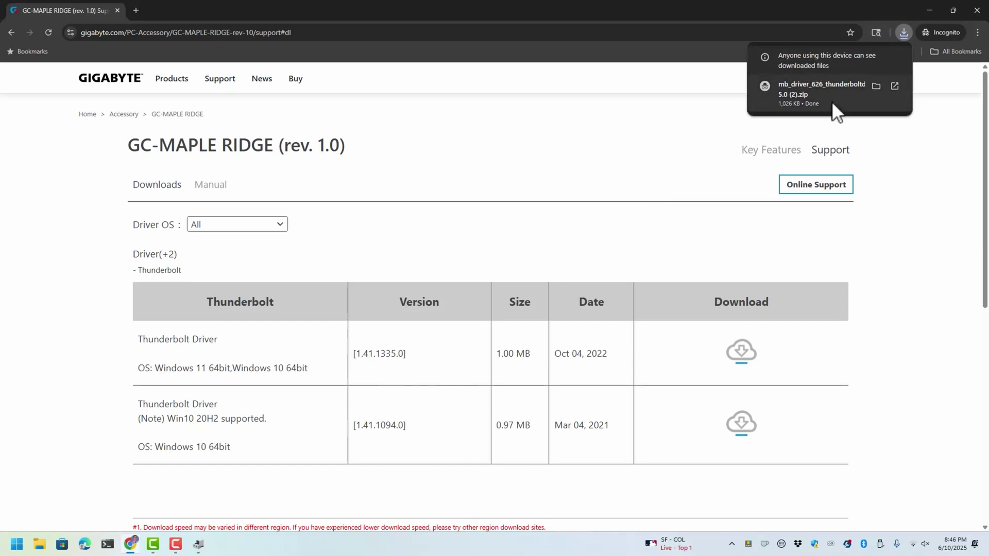
pyautogui.click(814, 85)
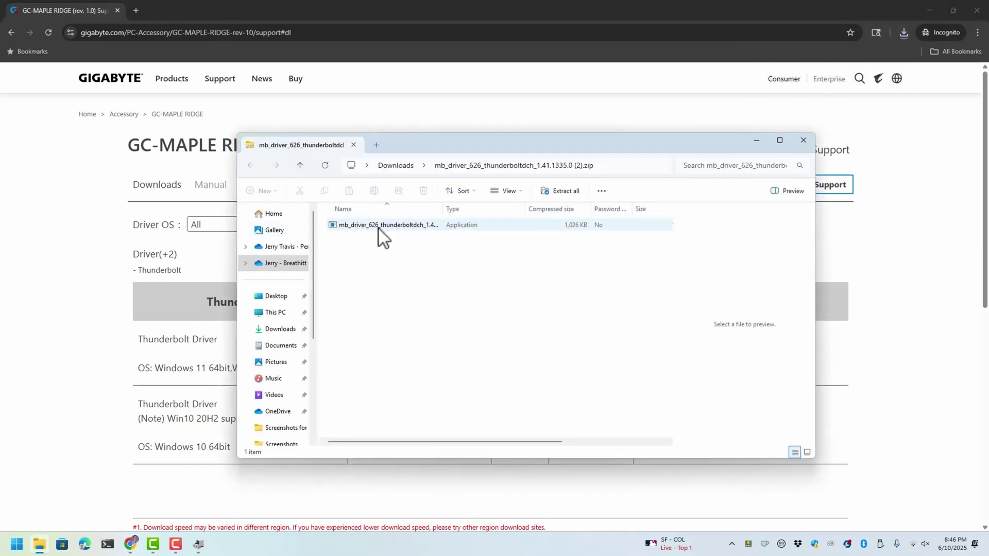
# Run the Thunderbolt driver installer, confirm it installed correctly, and close the zip folder
pyautogui.doubleClick(379, 228)
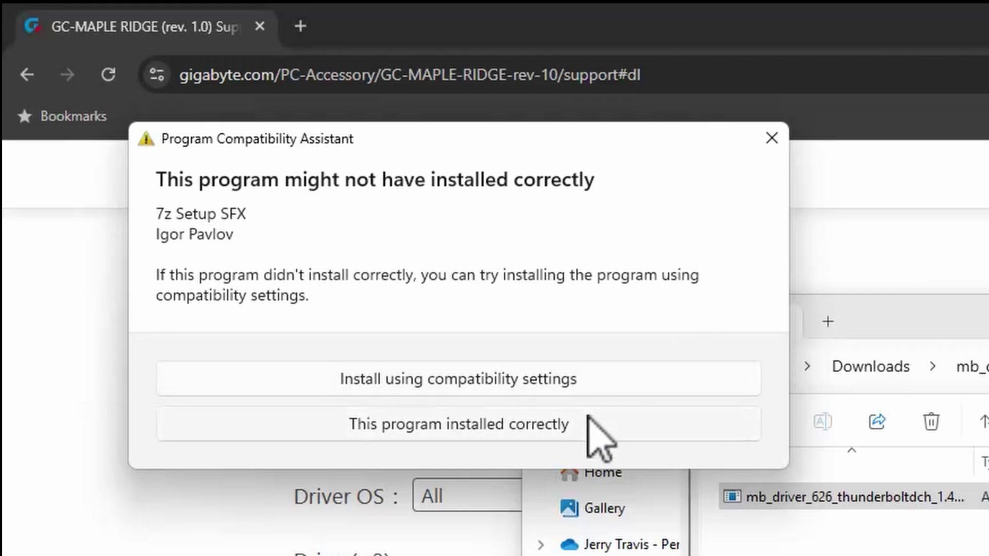
pyautogui.click(576, 434)
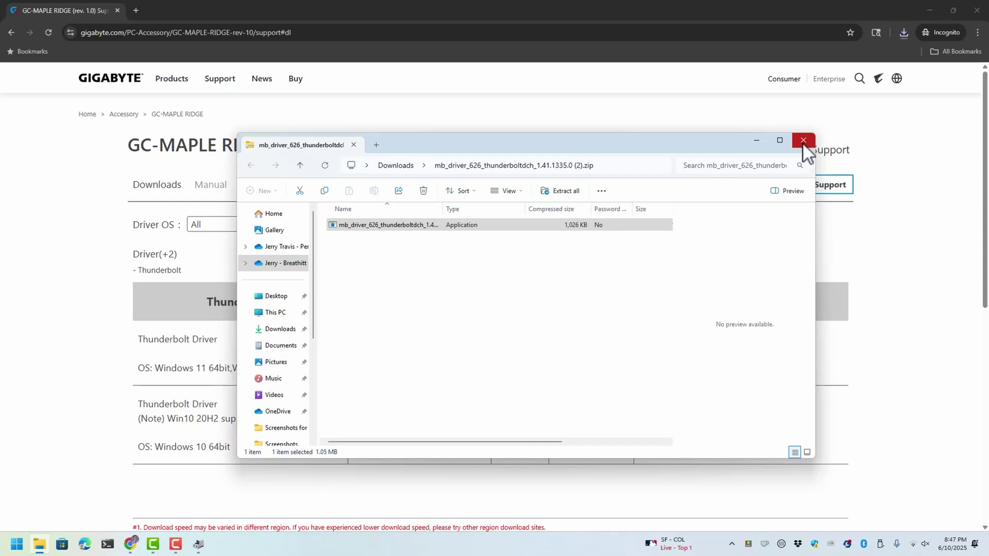
pyautogui.click(804, 141)
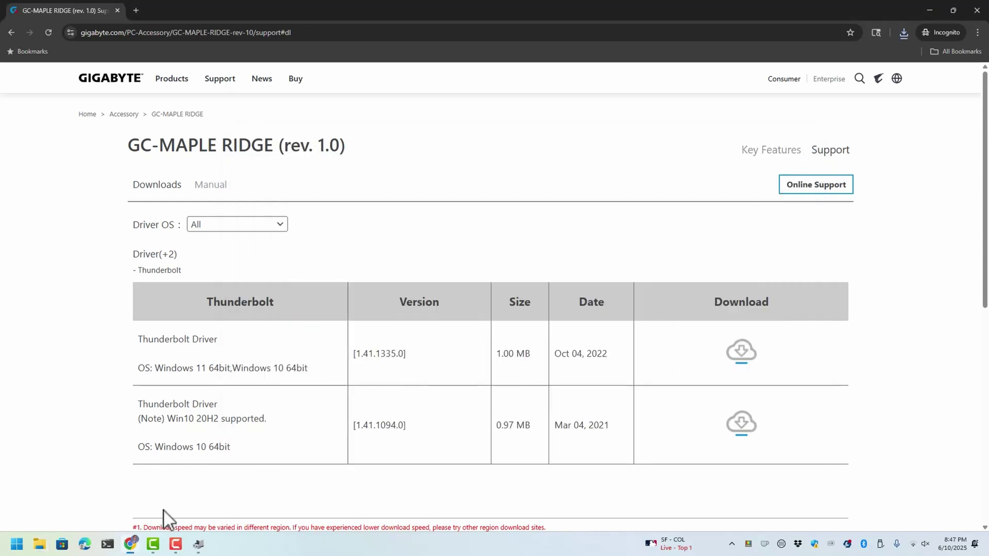
# Expand System devices in Device Manager and select Thunderbolt(TM) Controller - 1137
pyautogui.click(199, 545)
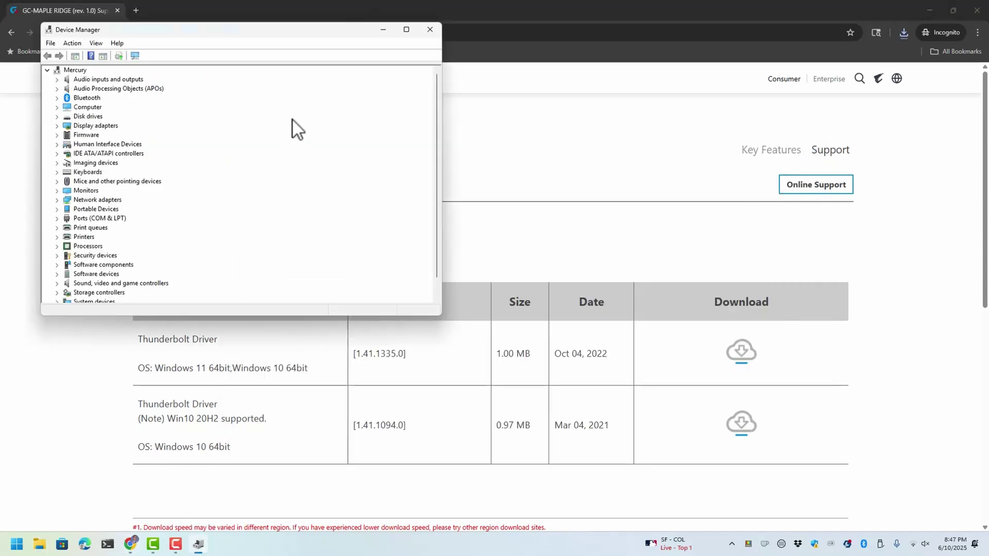
pyautogui.moveTo(332, 30); pyautogui.dragTo(425, 112)
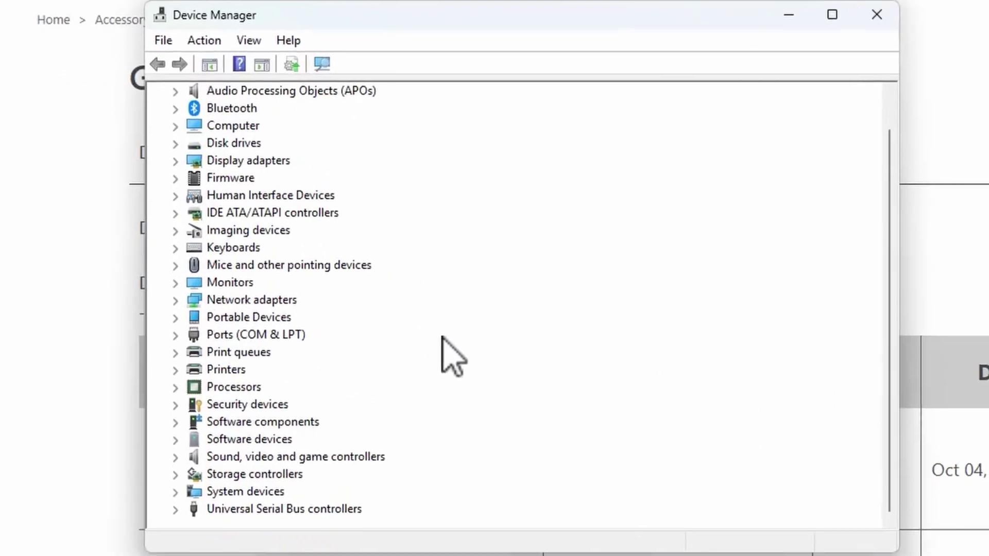
pyautogui.scroll(-1, 418, 356)
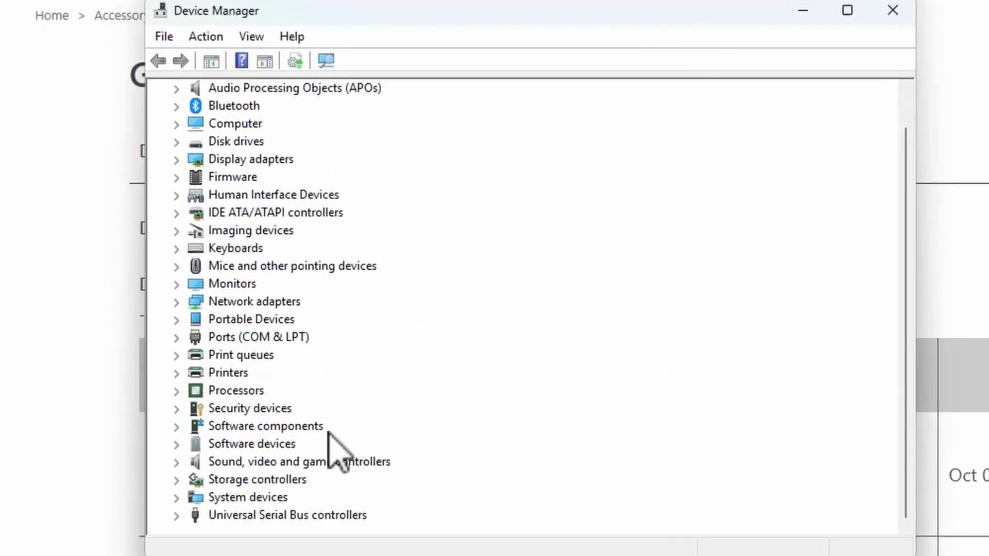
pyautogui.scroll(1, 297, 375)
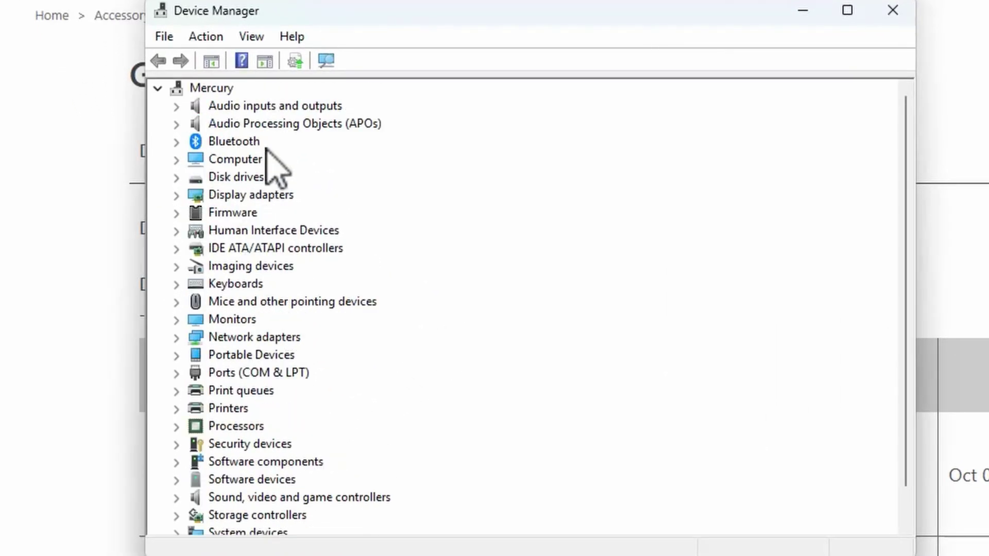
pyautogui.scroll(-1, 287, 397)
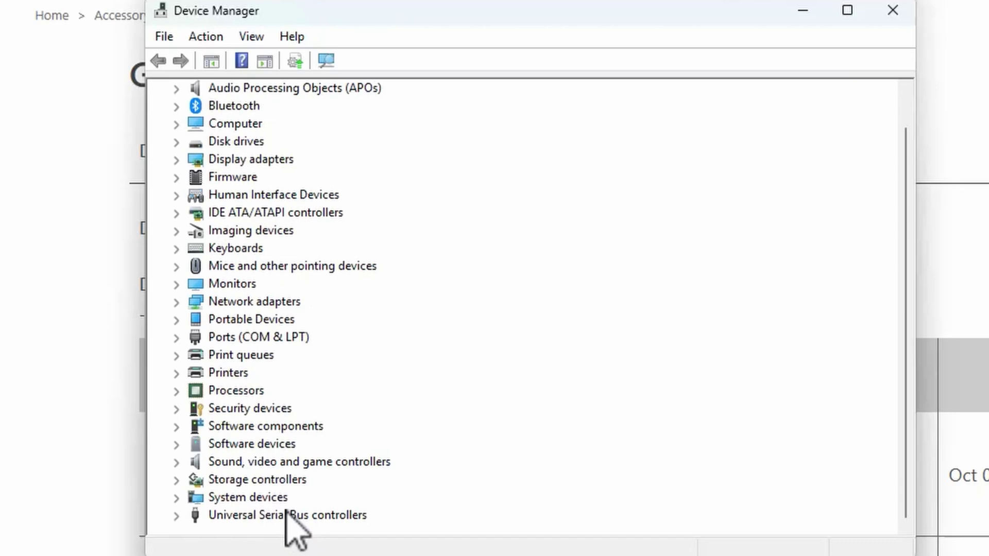
pyautogui.doubleClick(246, 497)
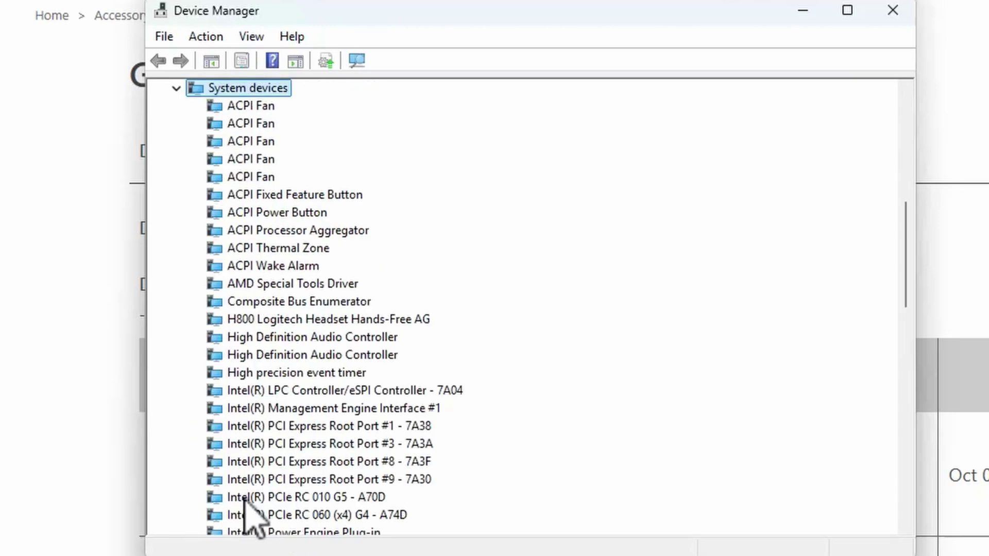
pyautogui.scroll(-12, 386, 467)
pyautogui.scroll(-3, 372, 444)
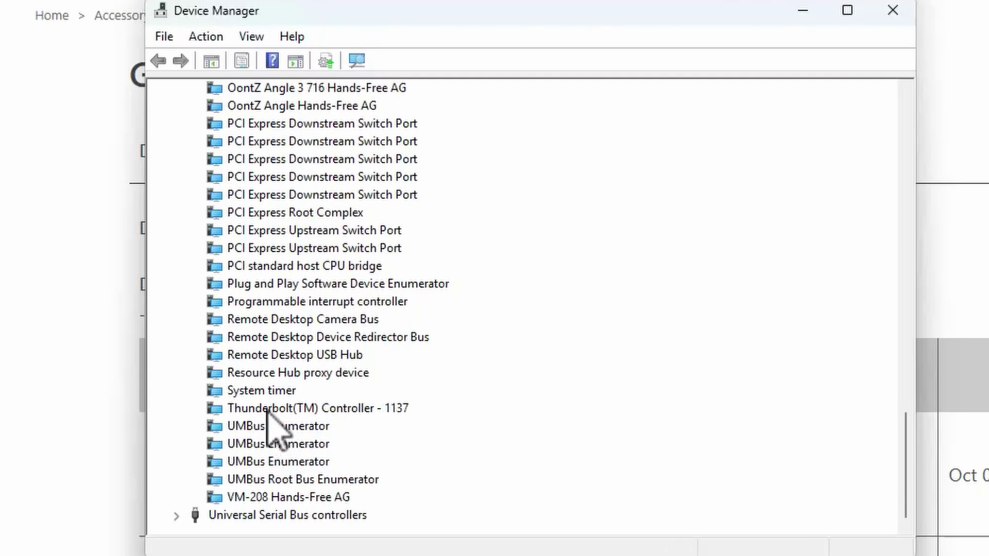
pyautogui.scroll(3, 395, 350)
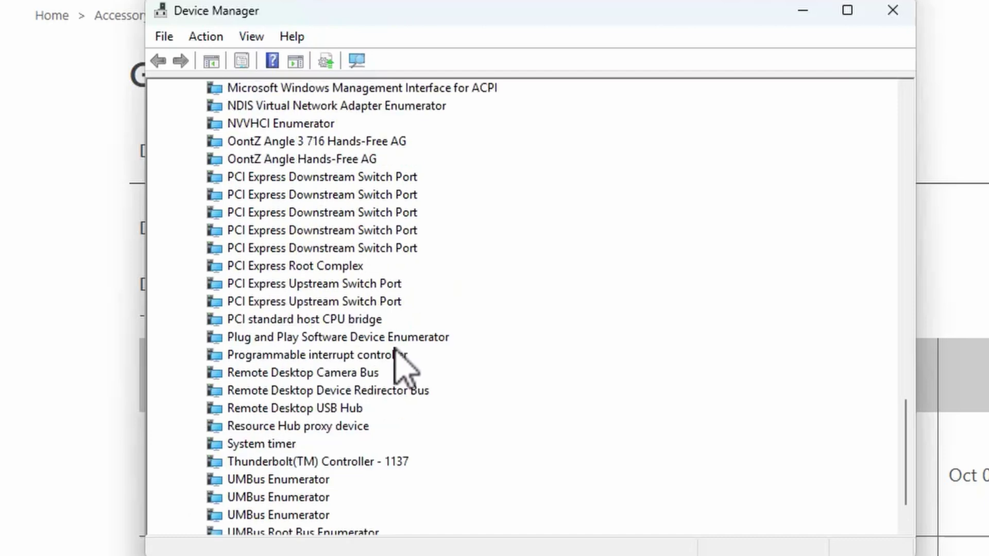
pyautogui.scroll(-3, 394, 350)
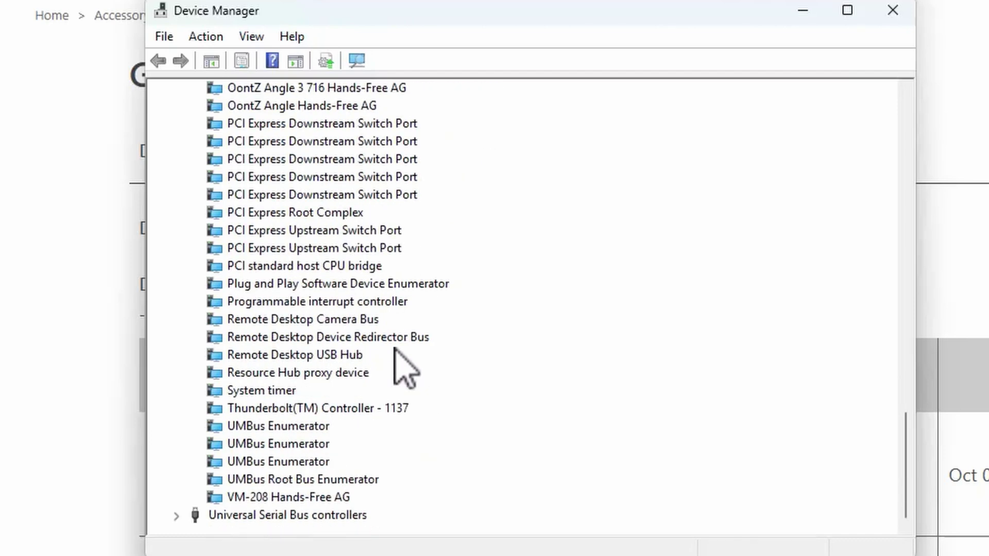
pyautogui.click(371, 407)
# Uncheck 'Allow the computer to turn off this device to save power' for the Thunderbolt controller, then close Device Manager
pyautogui.rightClick(371, 406)
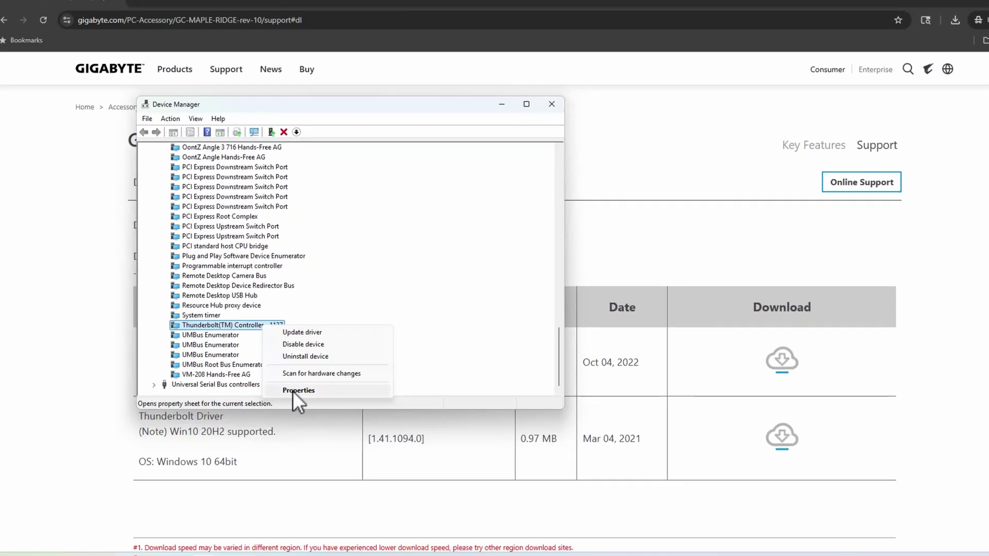
pyautogui.click(422, 527)
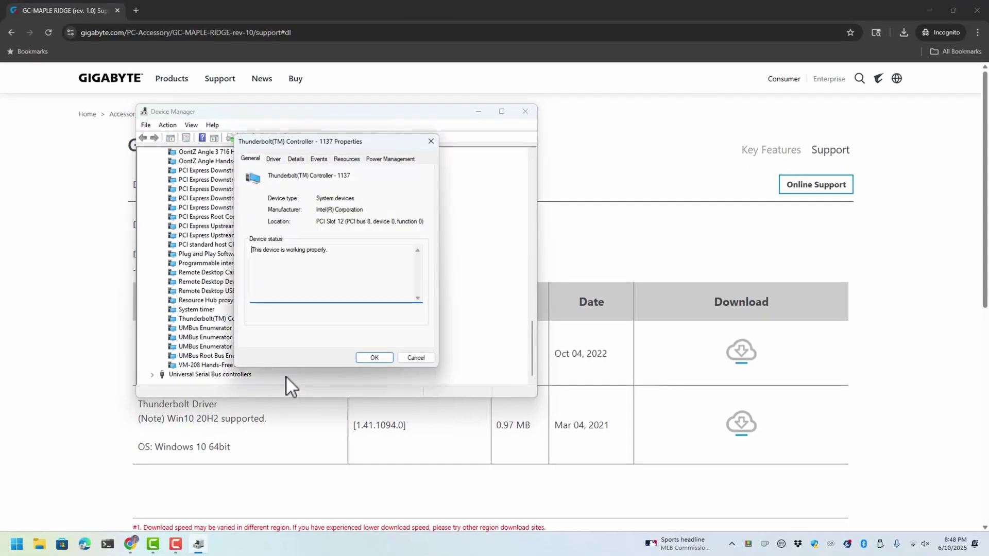
pyautogui.click(393, 161)
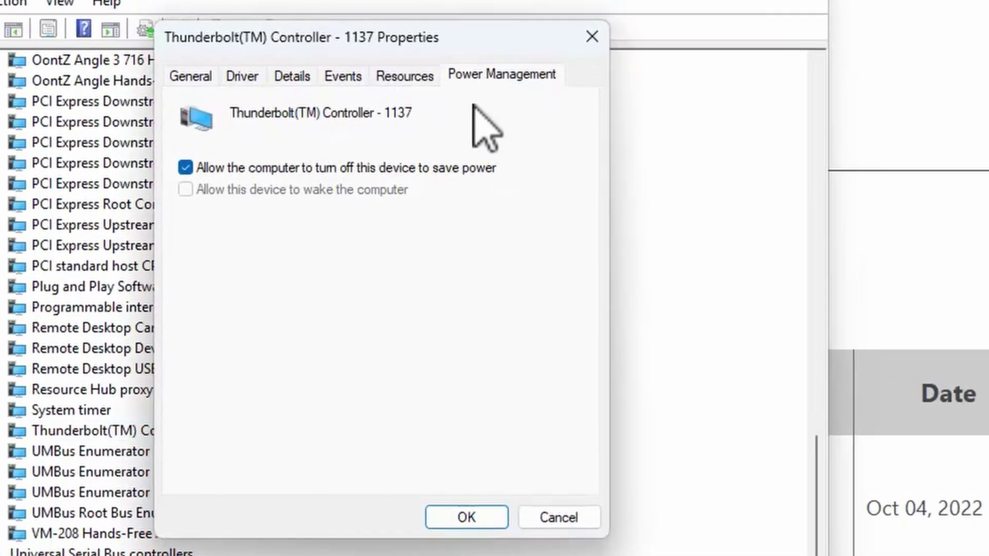
pyautogui.click(186, 167)
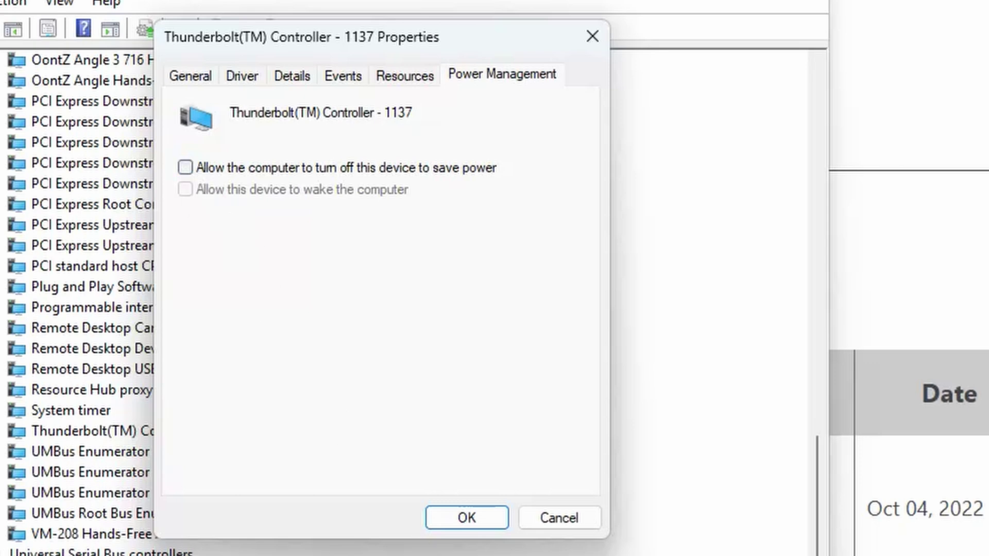
pyautogui.click(464, 518)
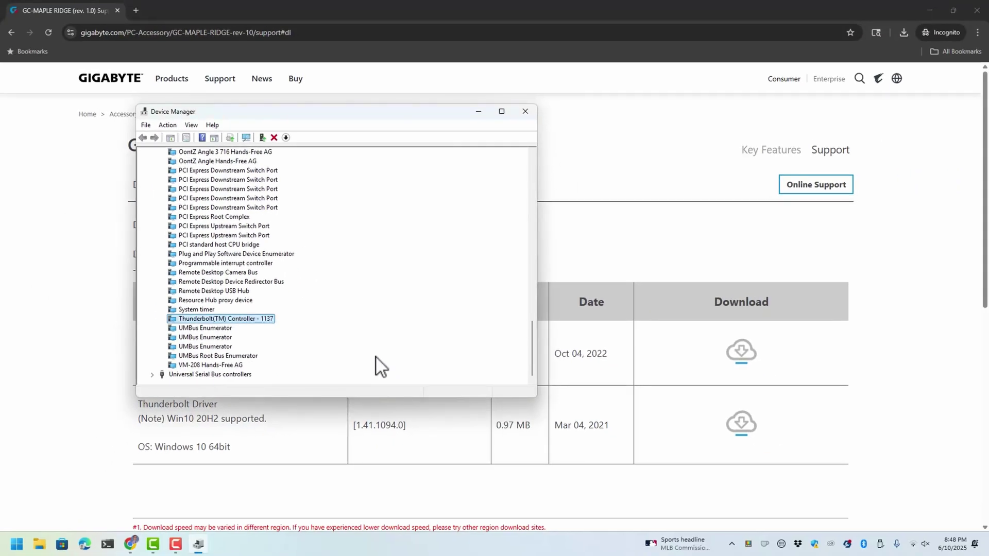
pyautogui.click(526, 112)
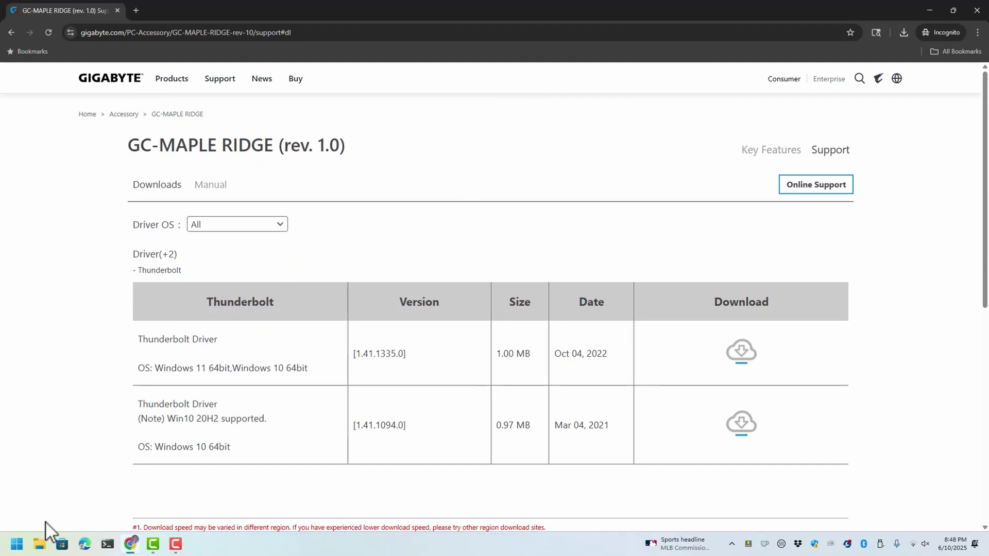
# Open This PC, look inside the empty exFatMeUp (D:) drive, and go back to the drive list
pyautogui.click(38, 546)
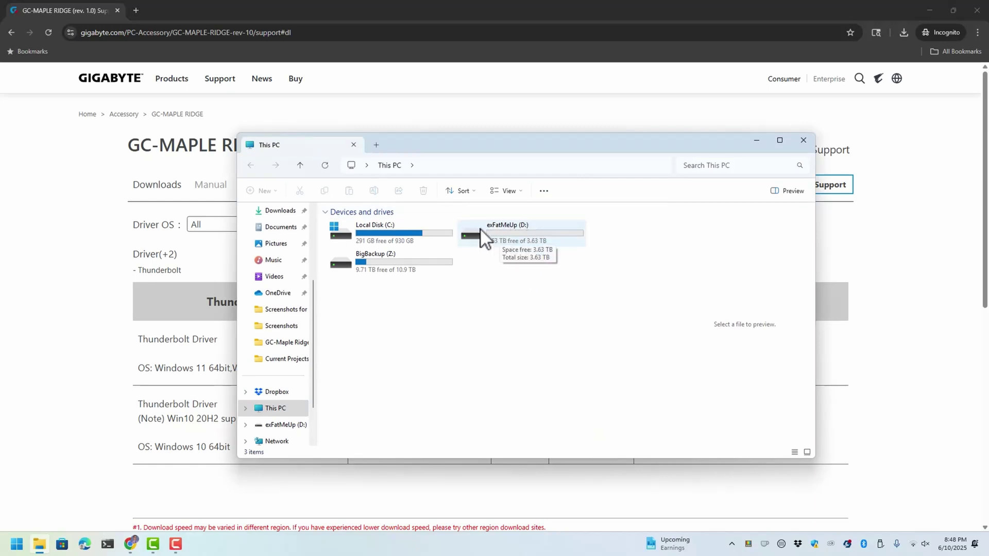
pyautogui.doubleClick(531, 228)
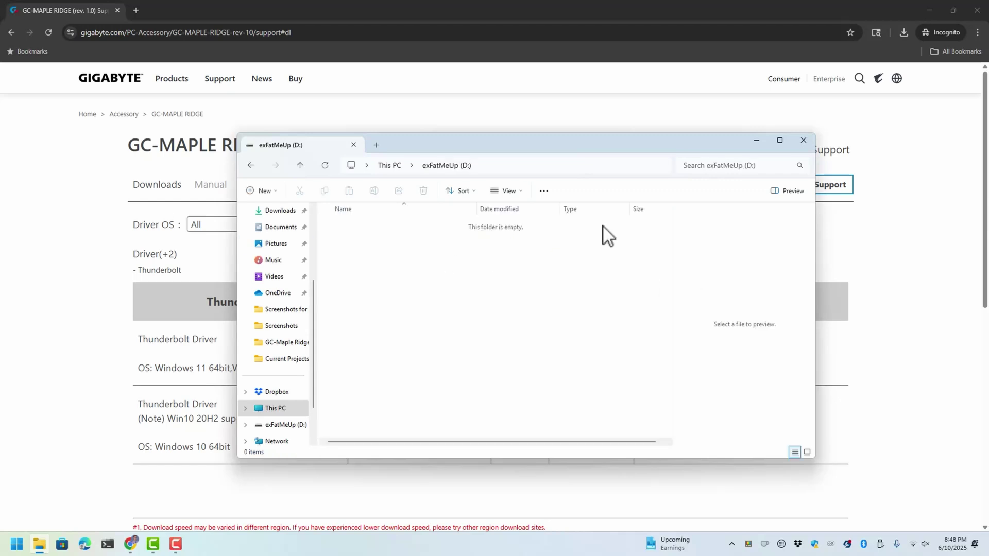
pyautogui.click(255, 160)
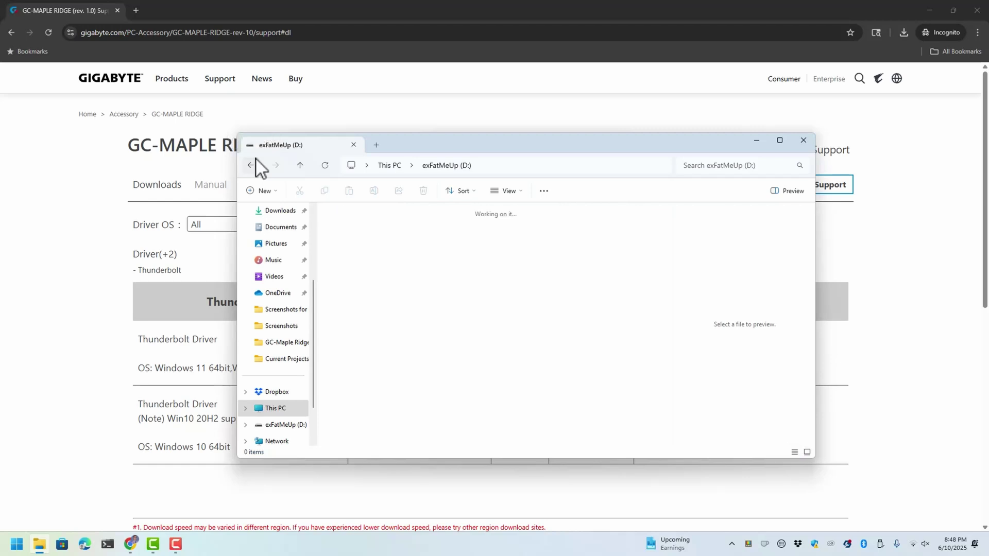